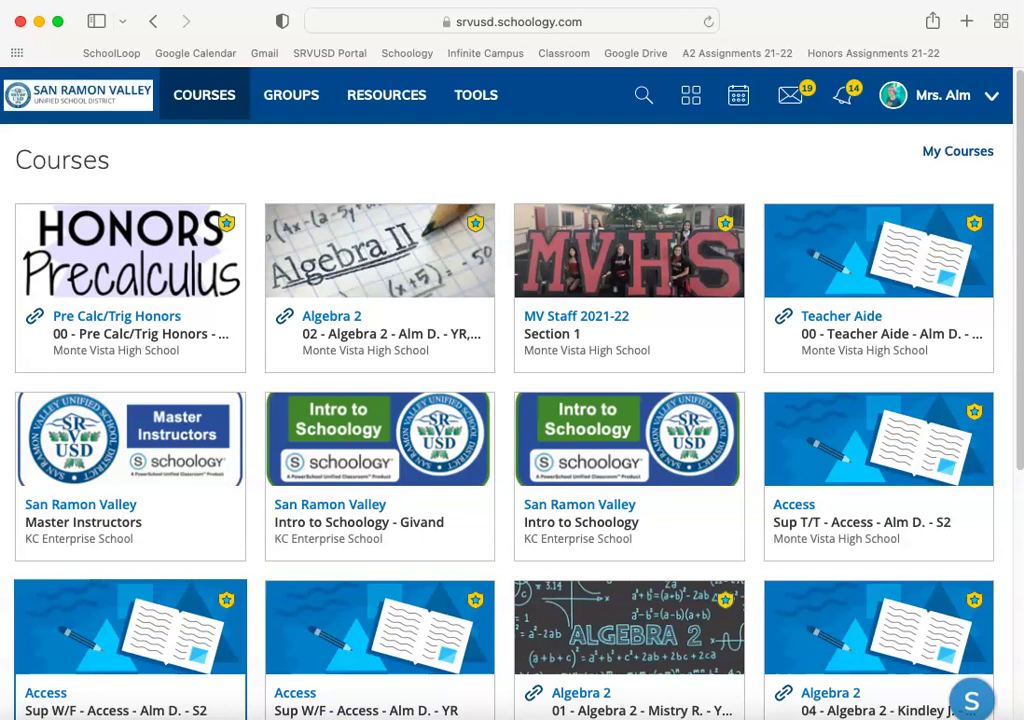
Open the Pre Calc/Trig Honors course and go to its Grade Setup page.
left_click(127, 316)
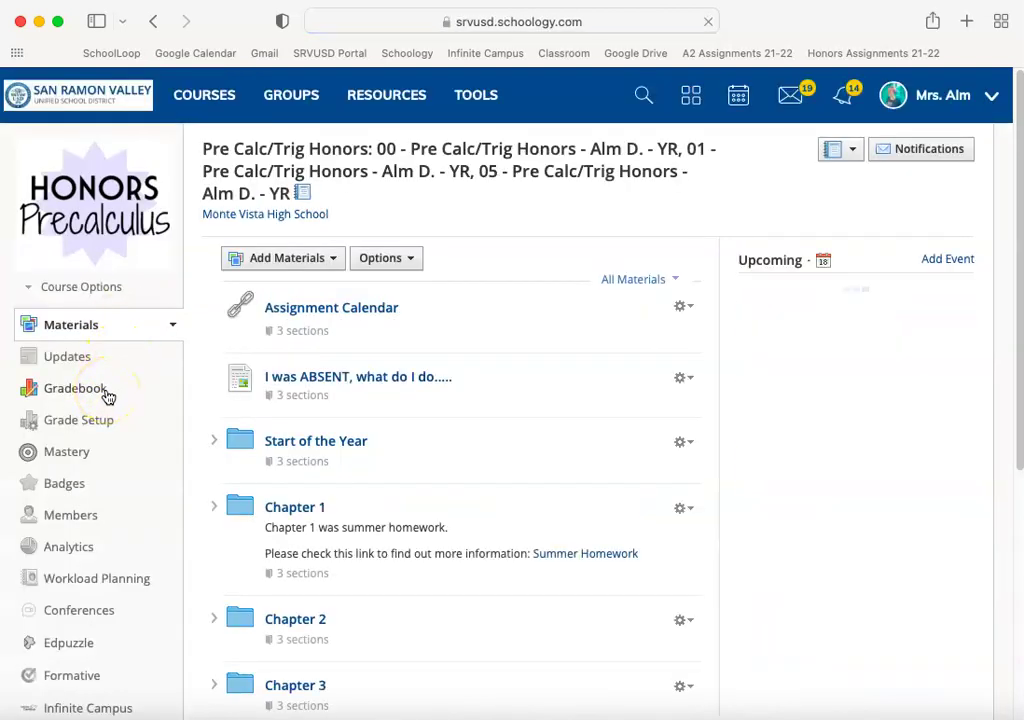
left_click(95, 420)
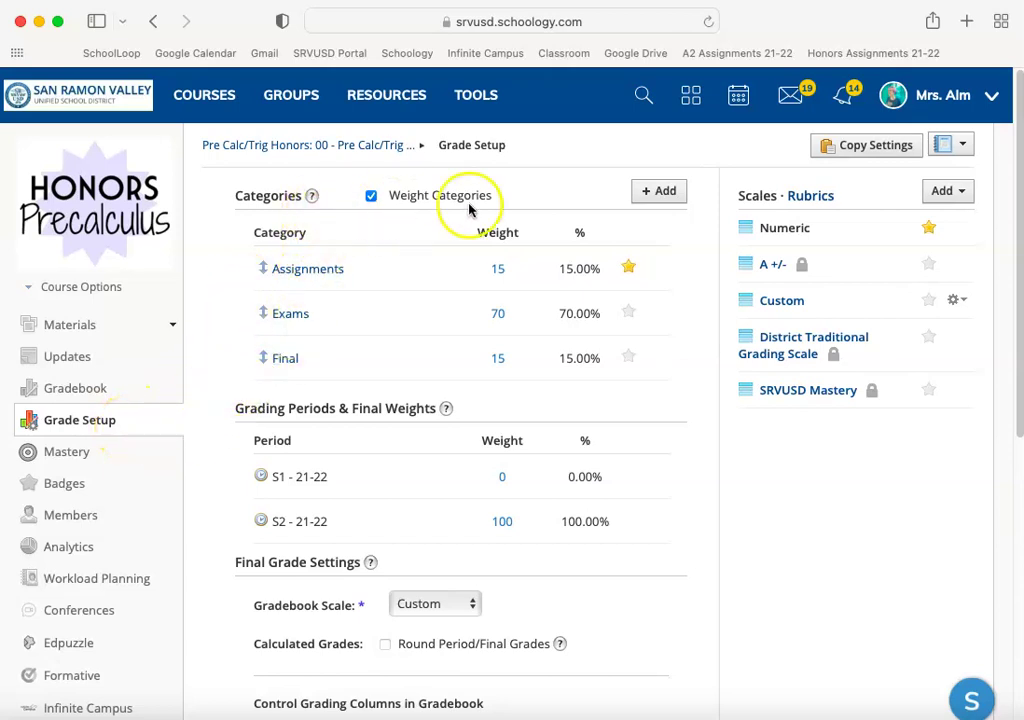
Point out the Assignments weight of 15, then open the Exams category's settings.
left_click(501, 268)
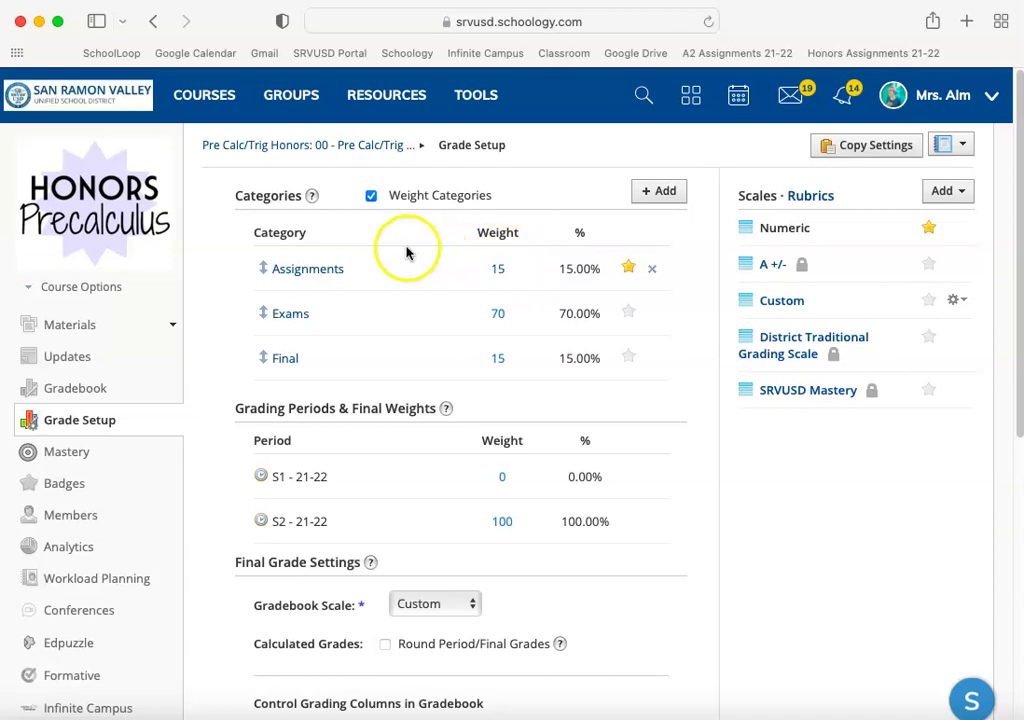
left_click(353, 270)
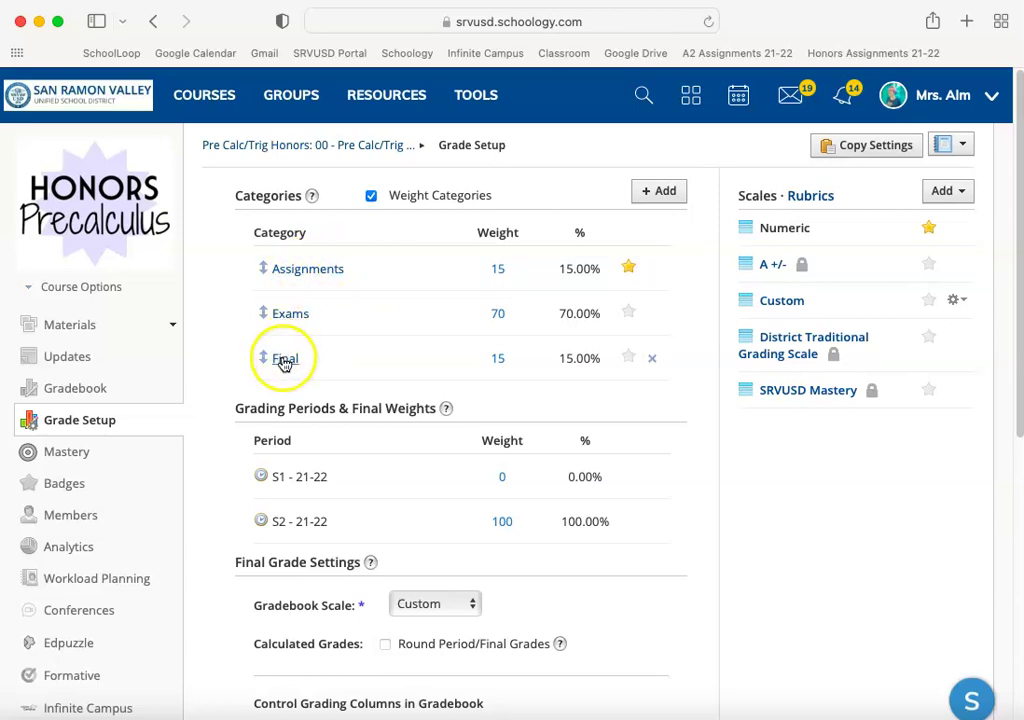
left_click(288, 316)
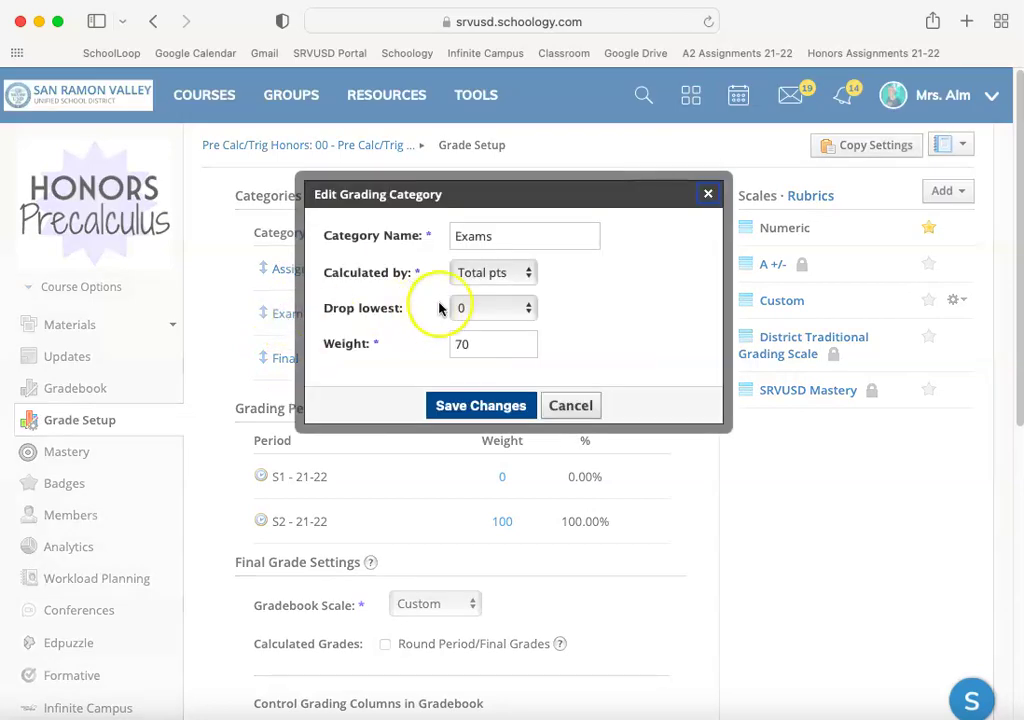
left_click(480, 273)
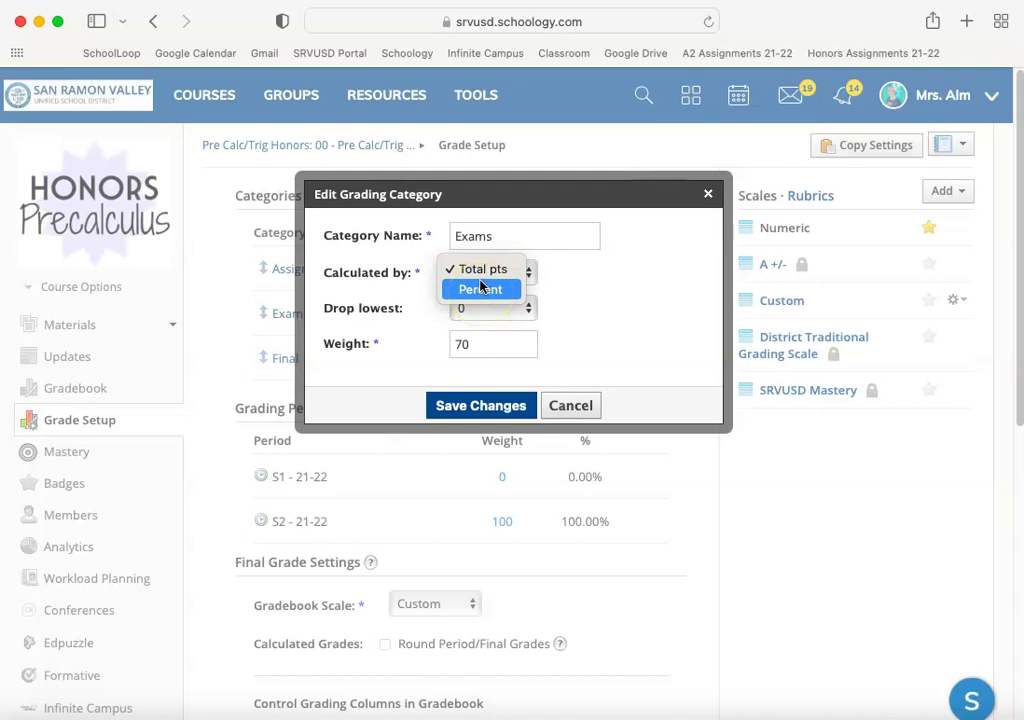
left_click(480, 284)
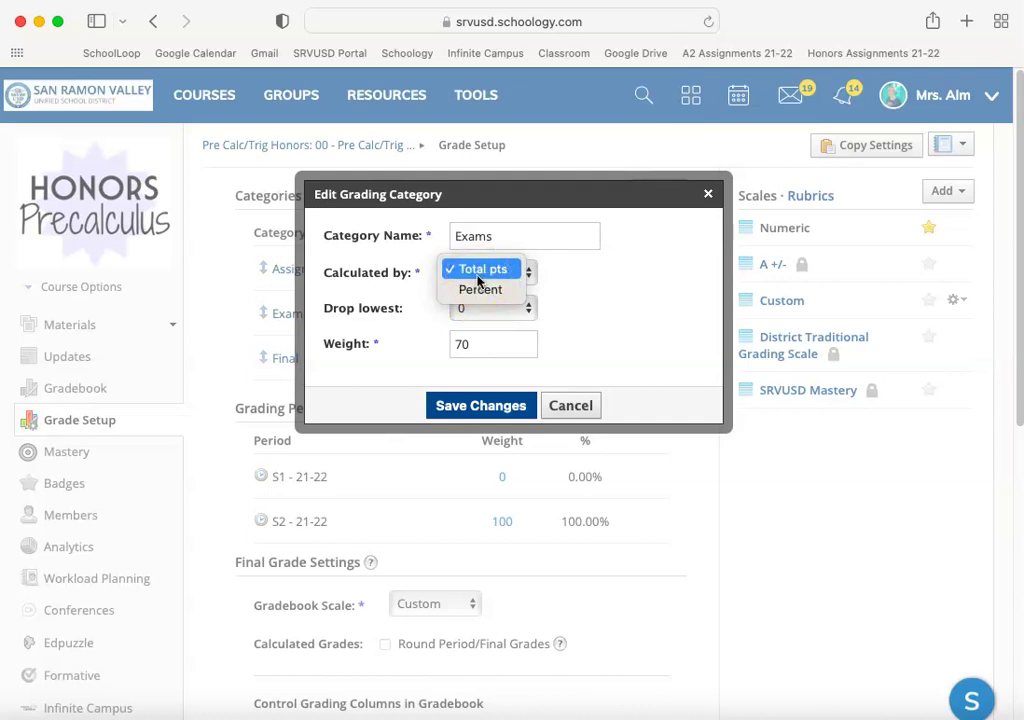
left_click(477, 291)
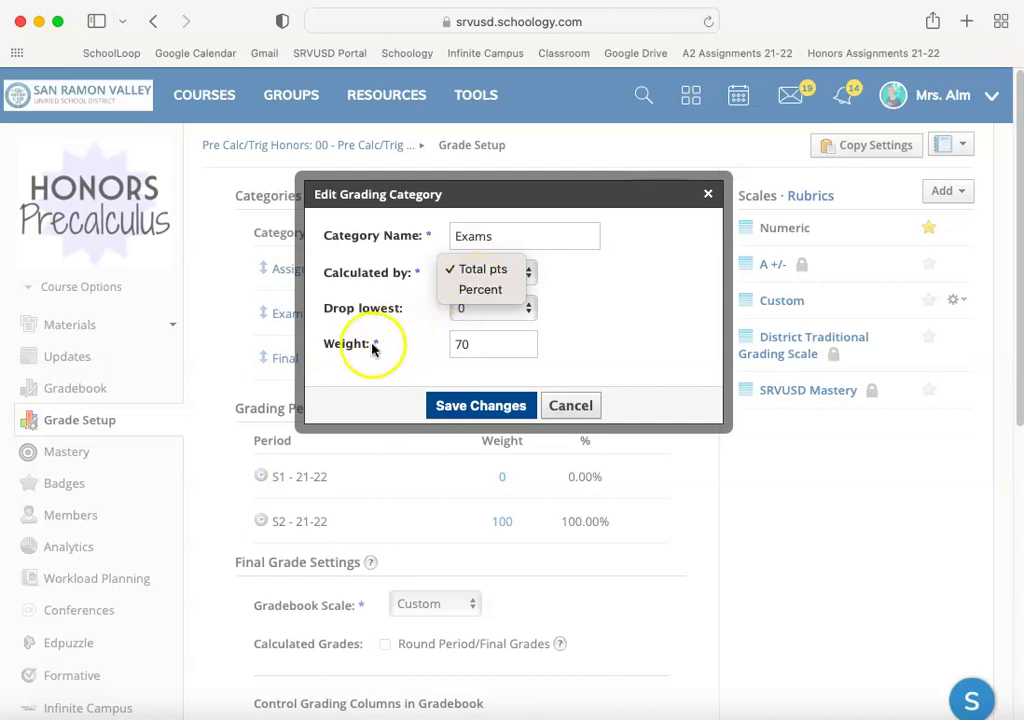
left_click(576, 407)
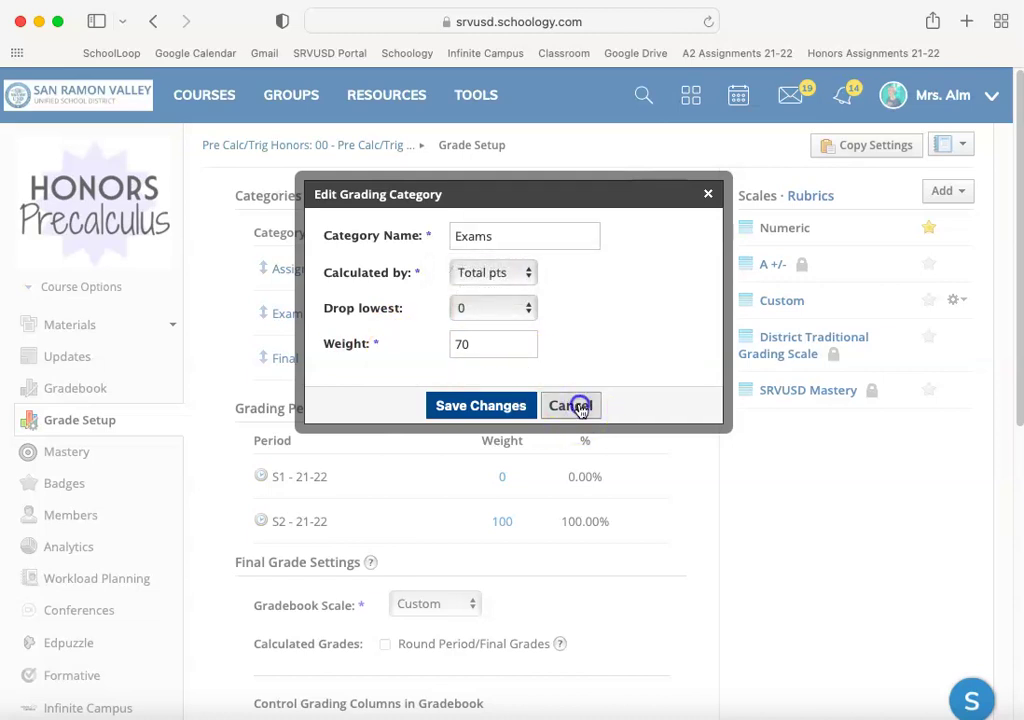
left_click(576, 407)
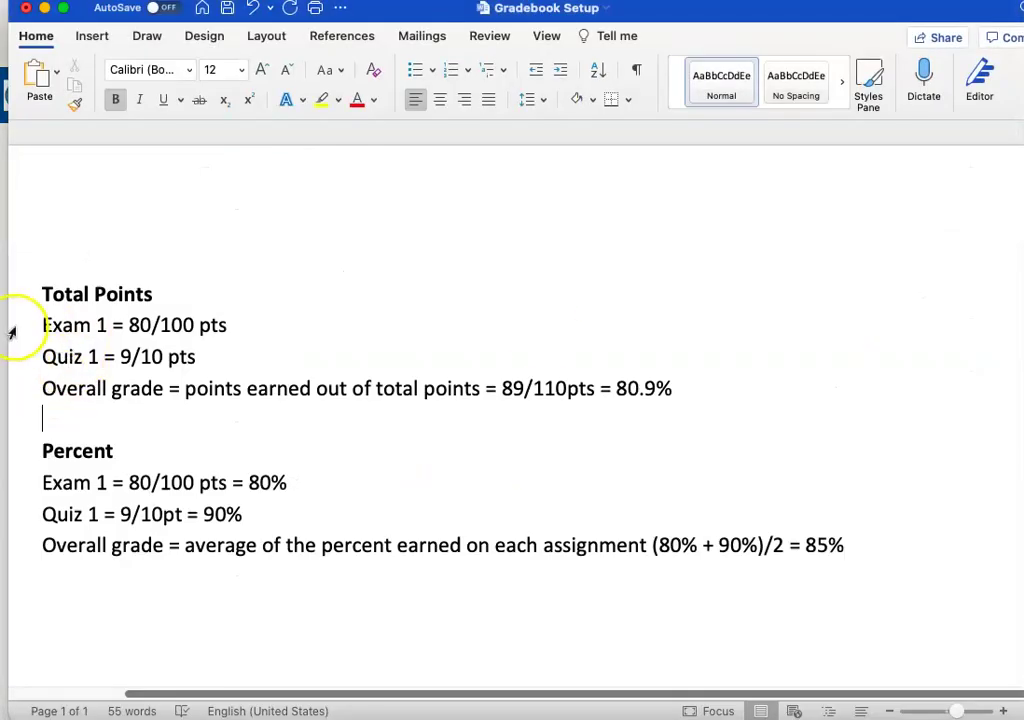
Highlight the Total Points example lines: Exam 1 = 80/100, Quiz 1 = 9/10, and the overall grade.
left_click(14, 328)
left_click(15, 355)
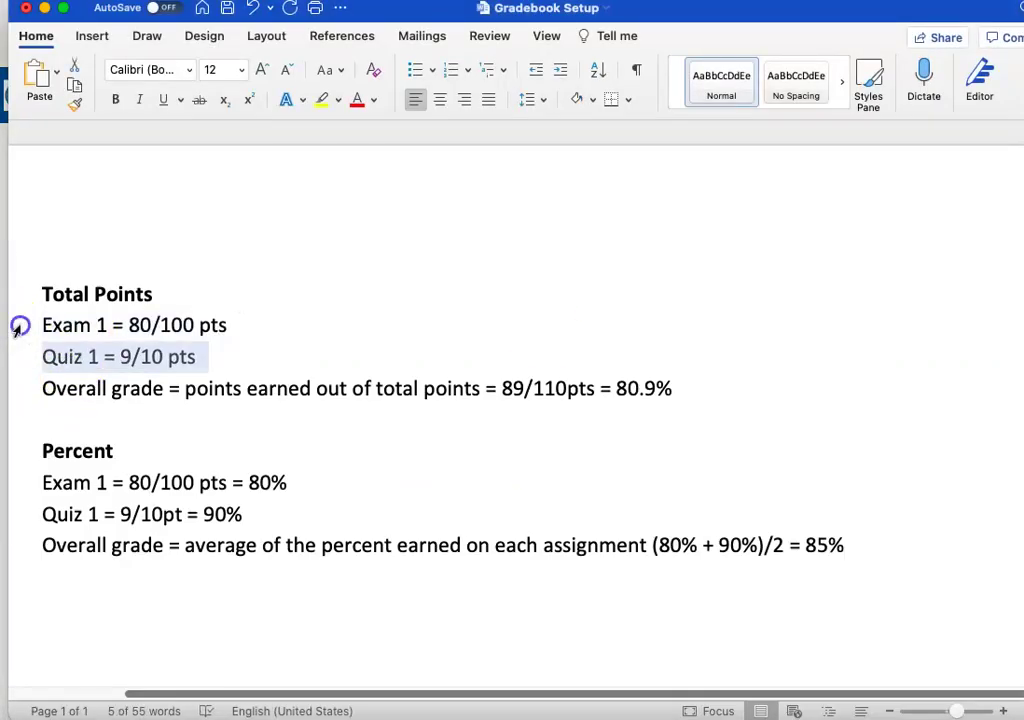
left_click(18, 327)
left_click(14, 295)
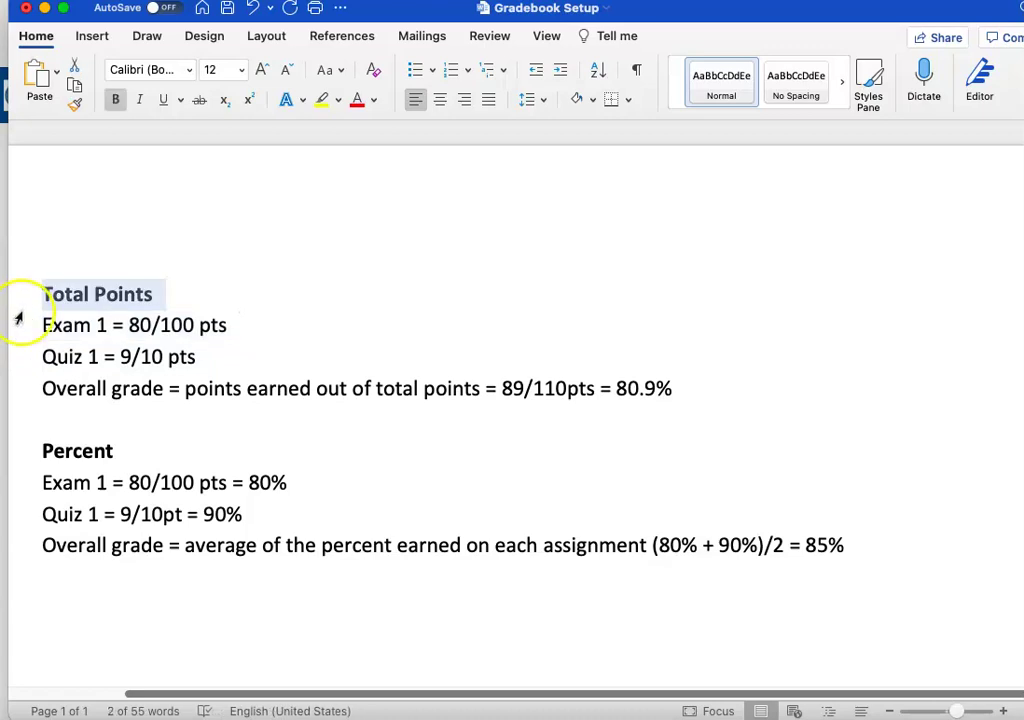
left_click(21, 330)
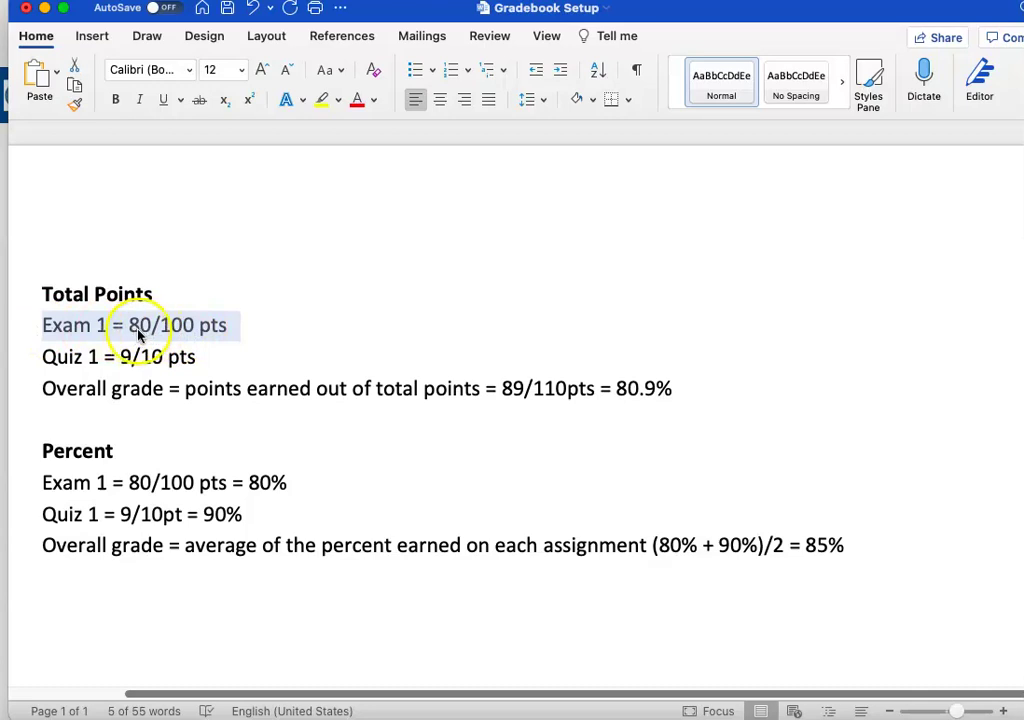
left_click(18, 362)
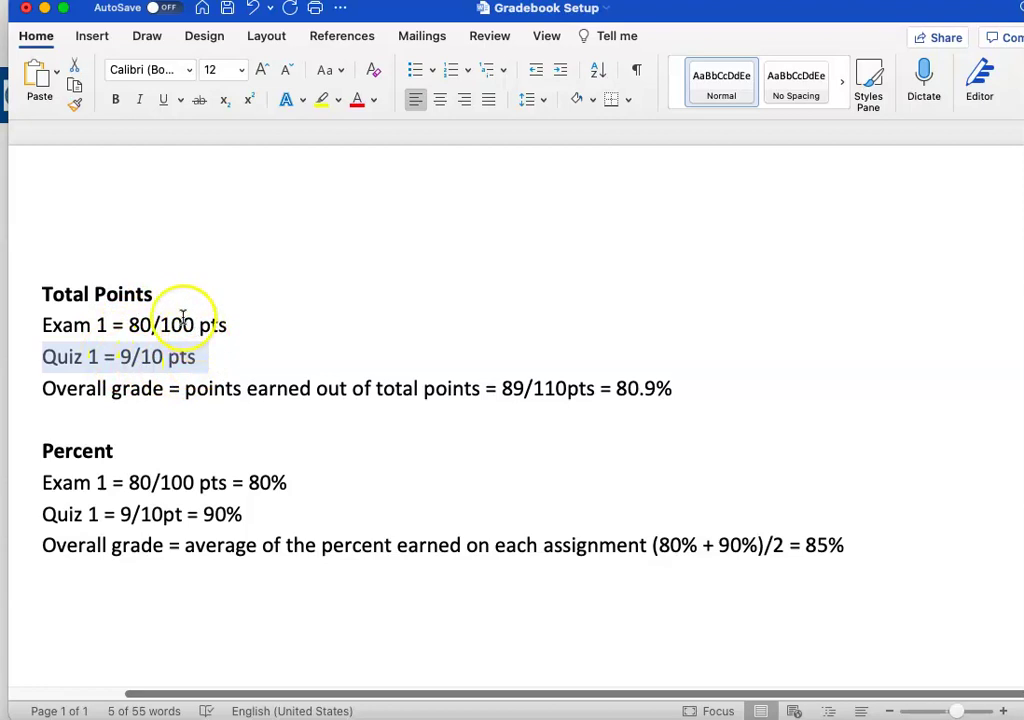
left_click(20, 388)
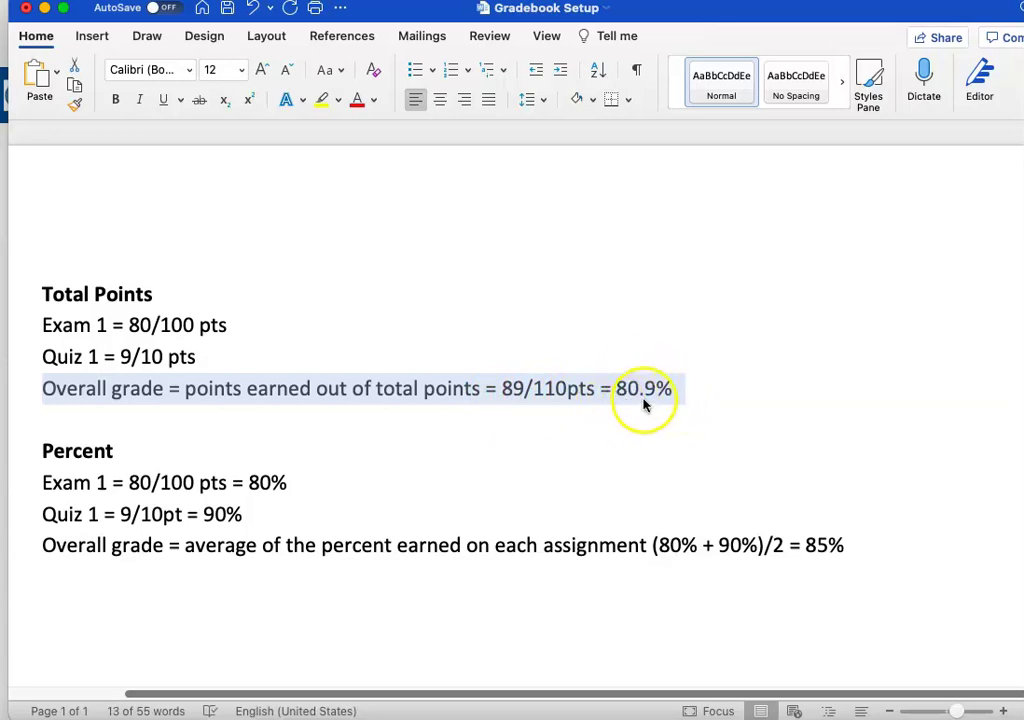
In Schoology, review the Exams category's calculation options and close without saving.
left_click(5, 205)
mouse_move(263, 331)
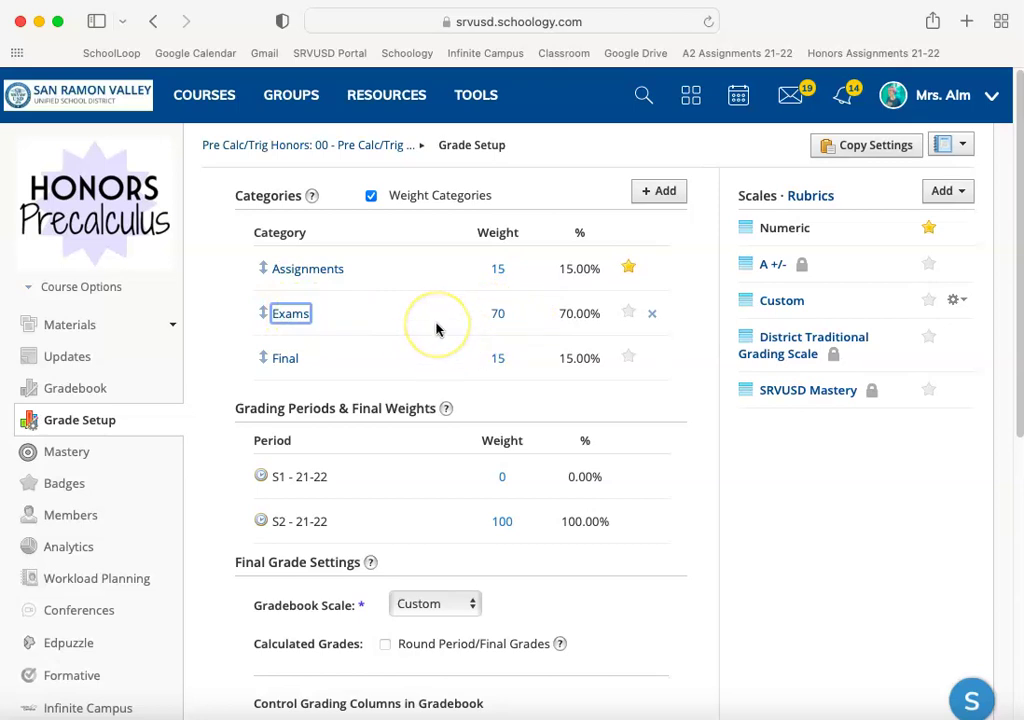
left_click(284, 318)
left_click(478, 271)
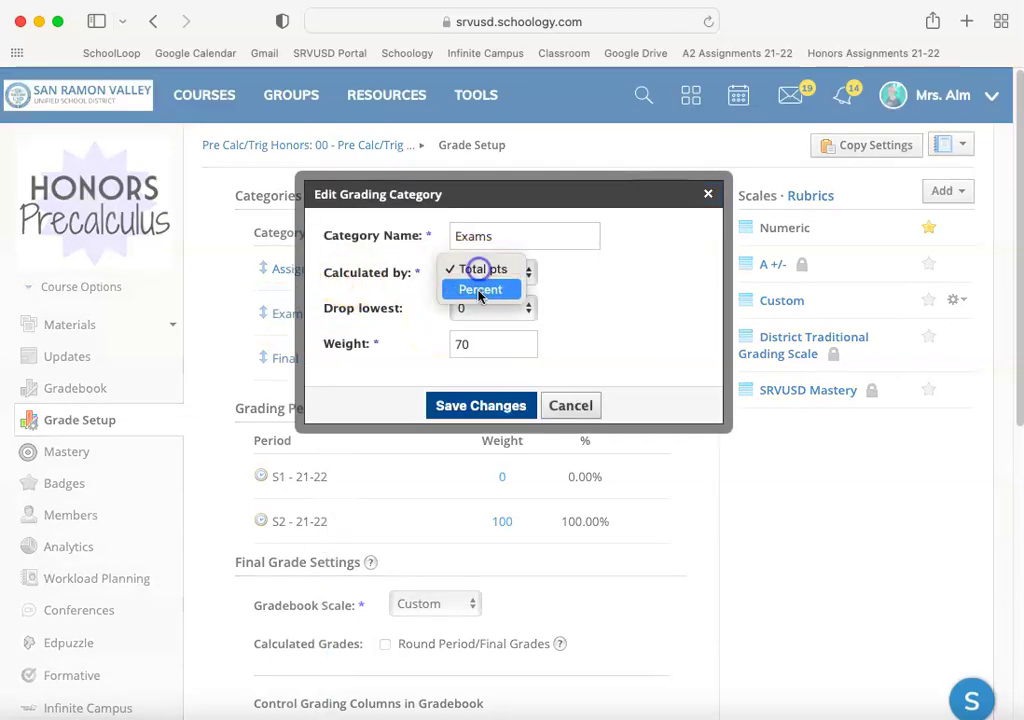
left_click(562, 406)
left_click(568, 408)
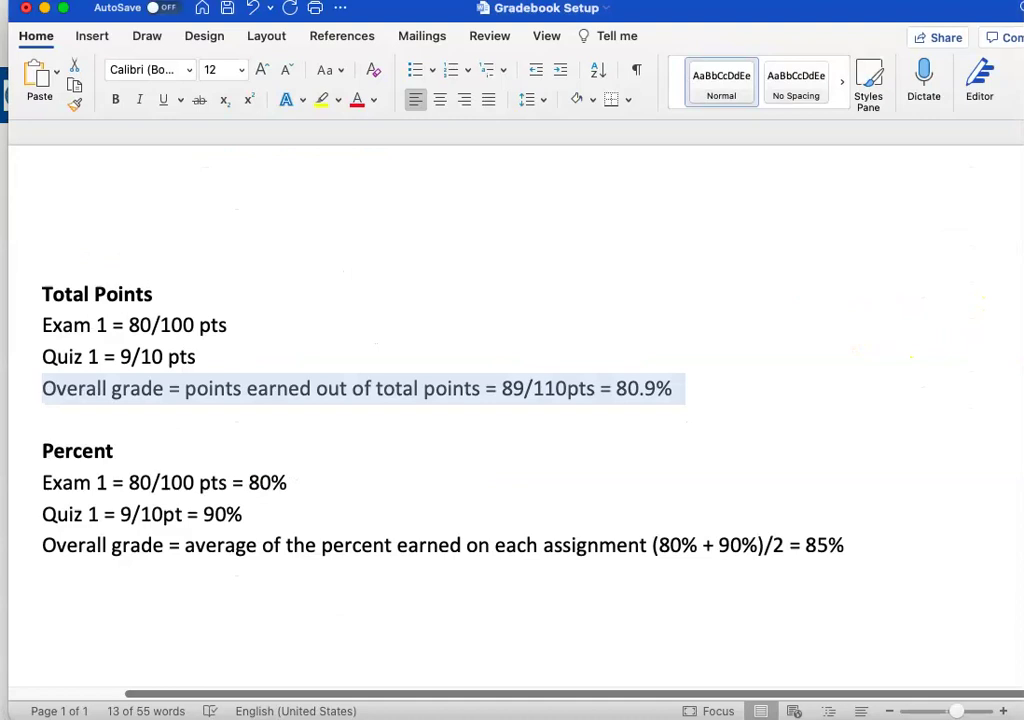
left_click(439, 461)
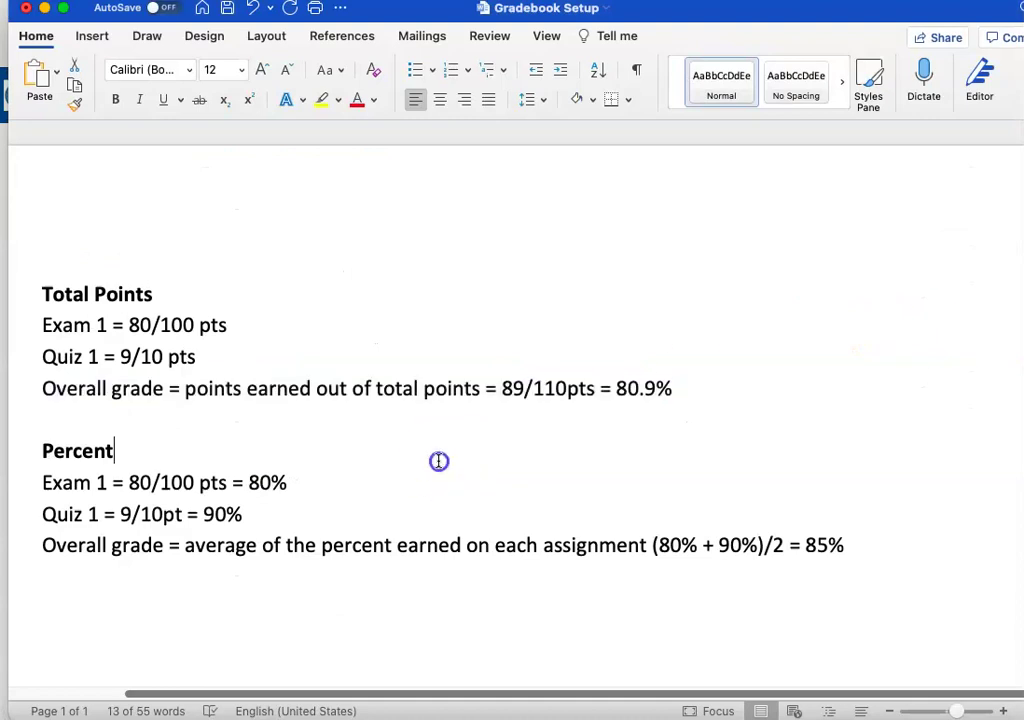
Highlight the Percent example's Exam 1, Quiz 1 (90%) and Overall grade lines, then the 80.9 result.
left_click(12, 483)
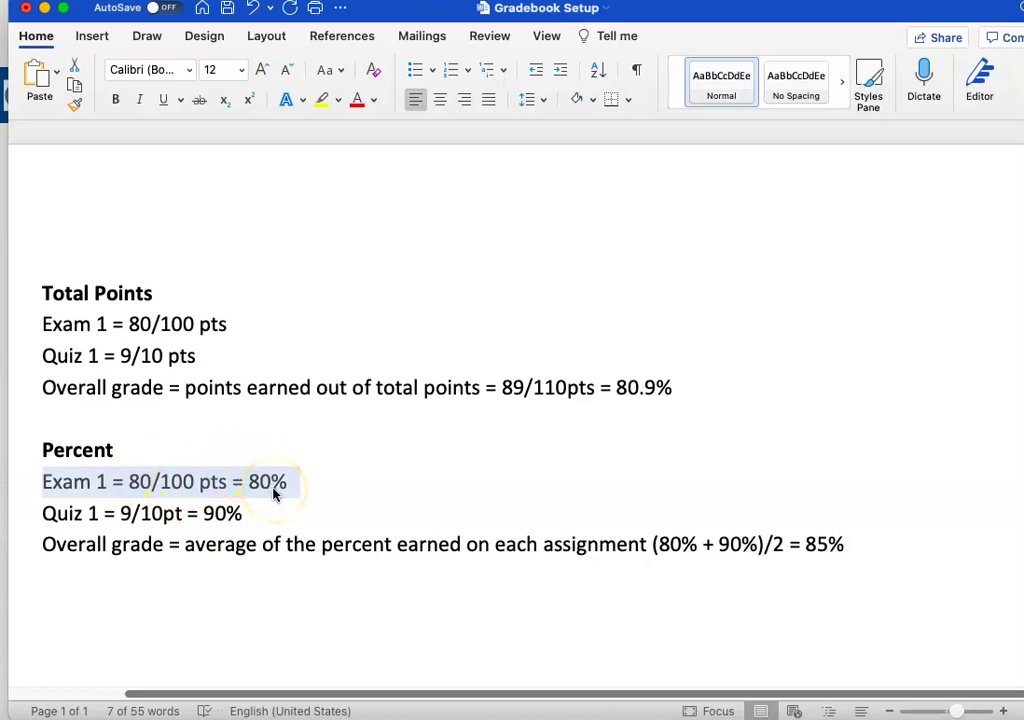
left_click(18, 515)
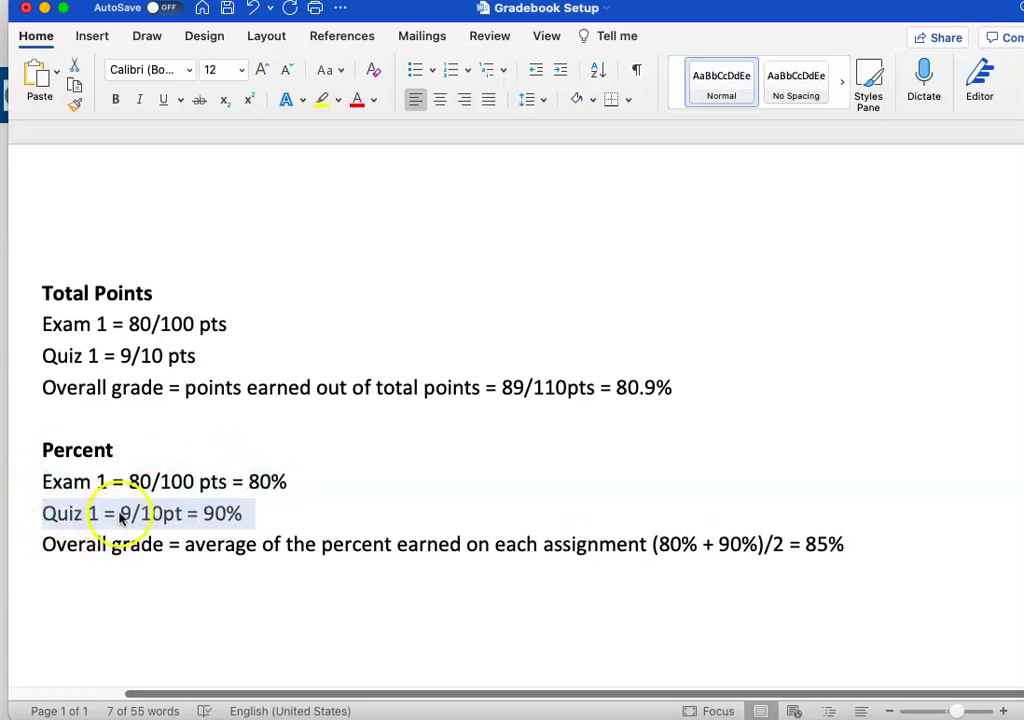
left_click(240, 525, "shift")
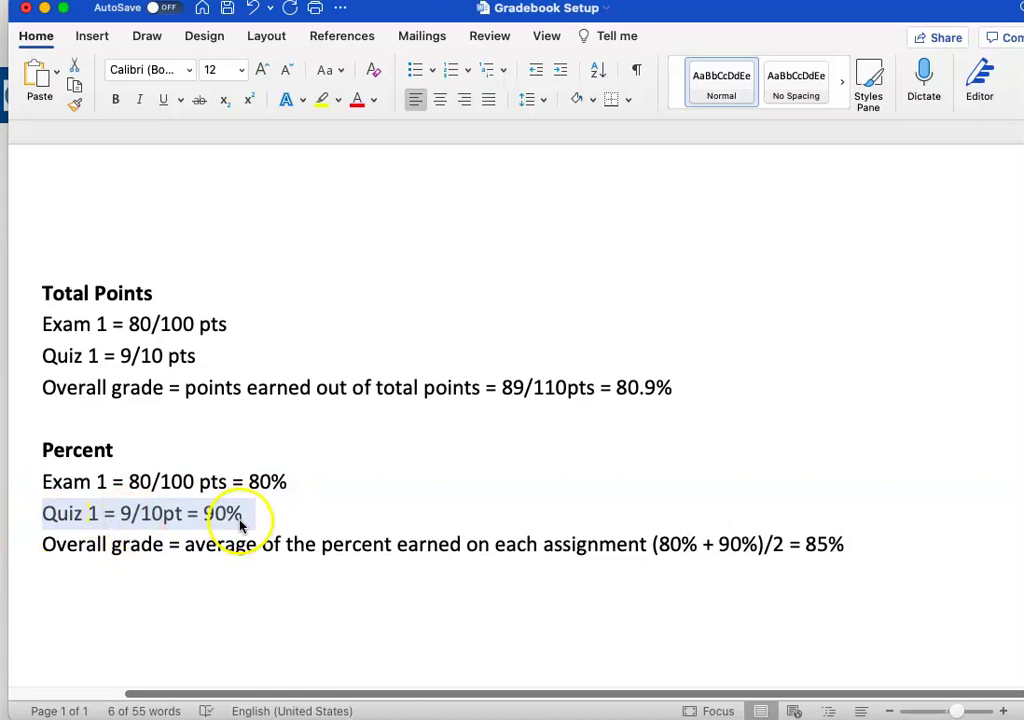
left_click(11, 486)
left_click(14, 516)
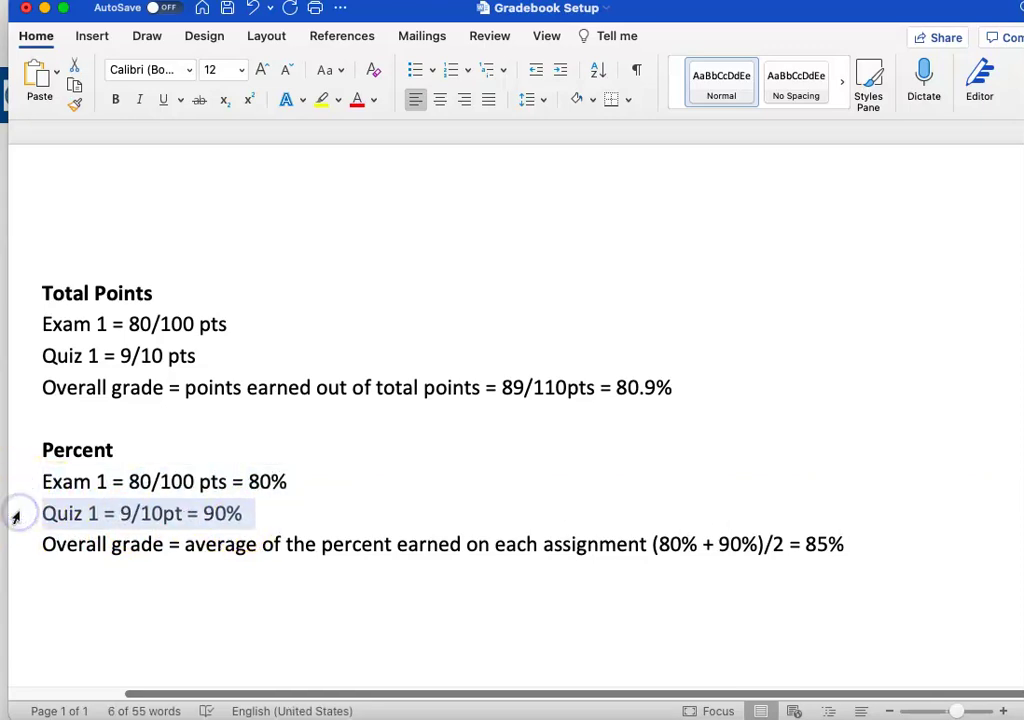
left_click(18, 485)
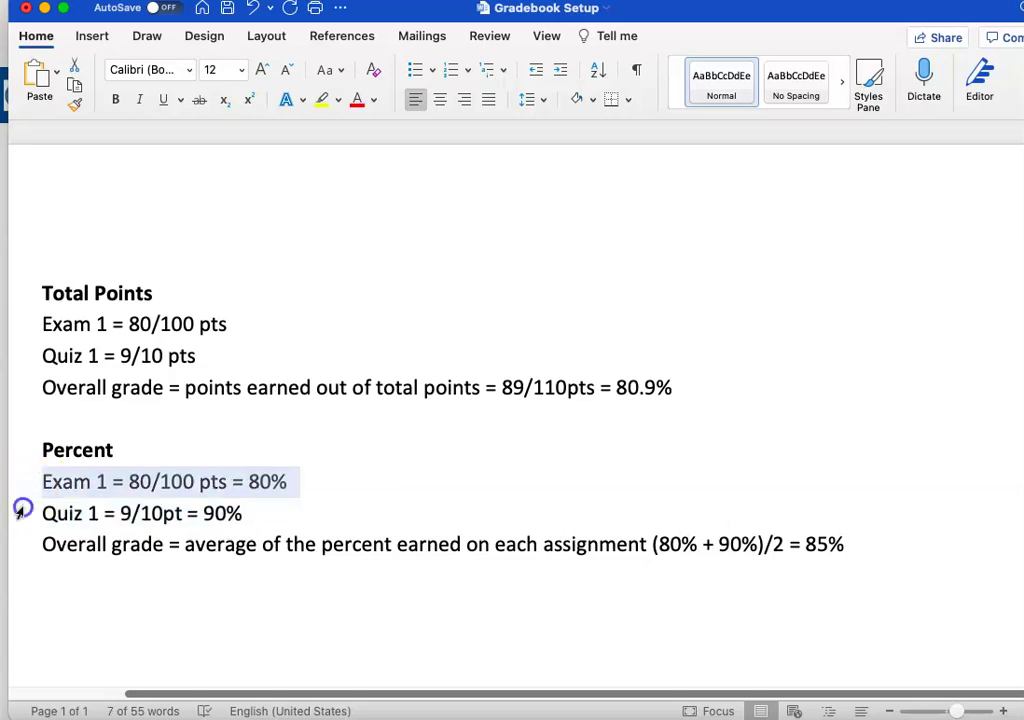
left_click(19, 512)
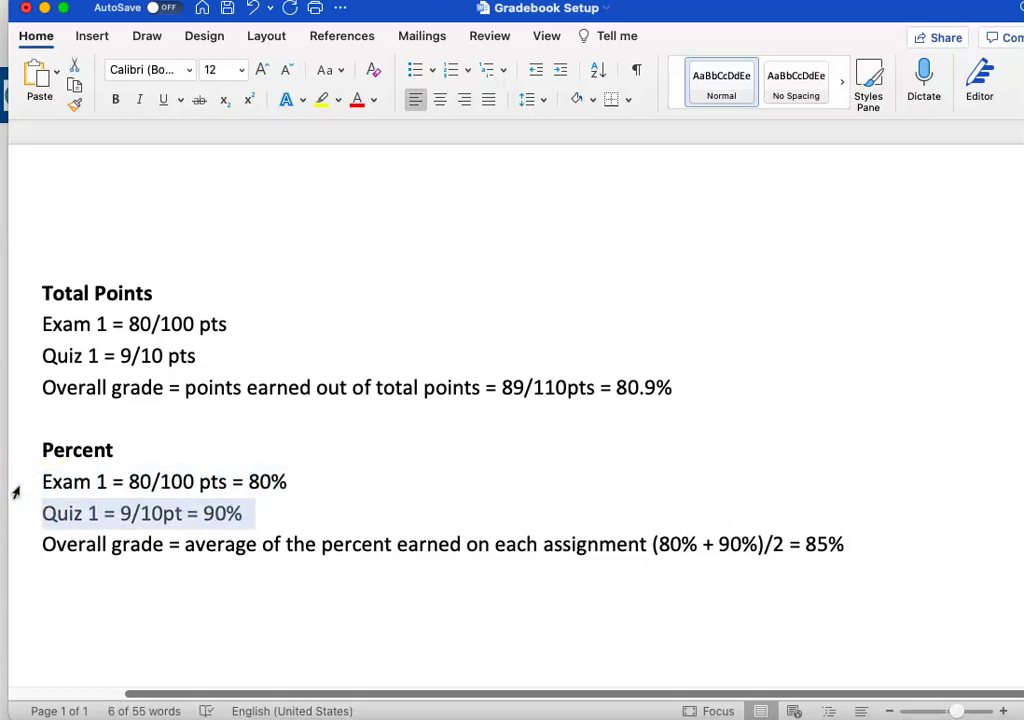
left_click(15, 491)
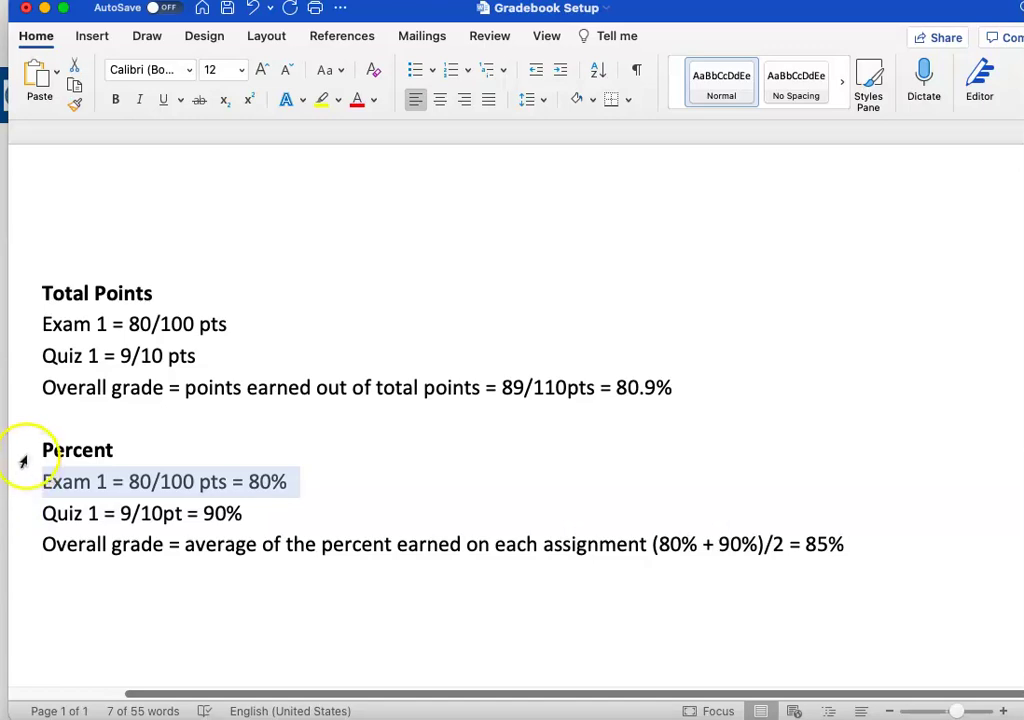
left_click(18, 547)
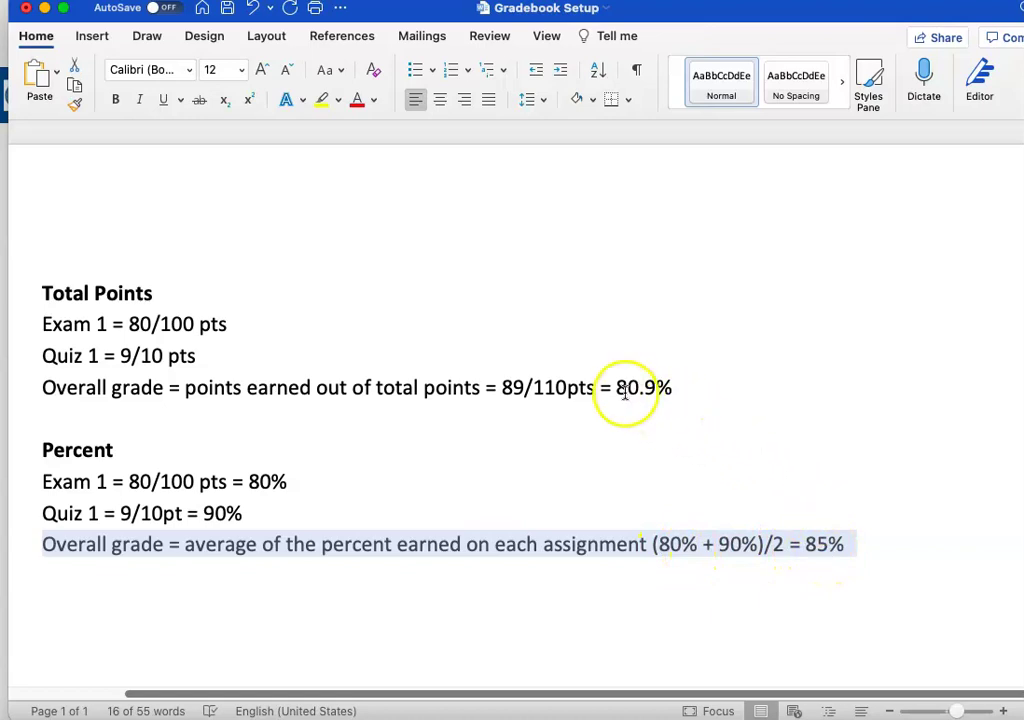
left_click_drag(622, 388, 665, 390)
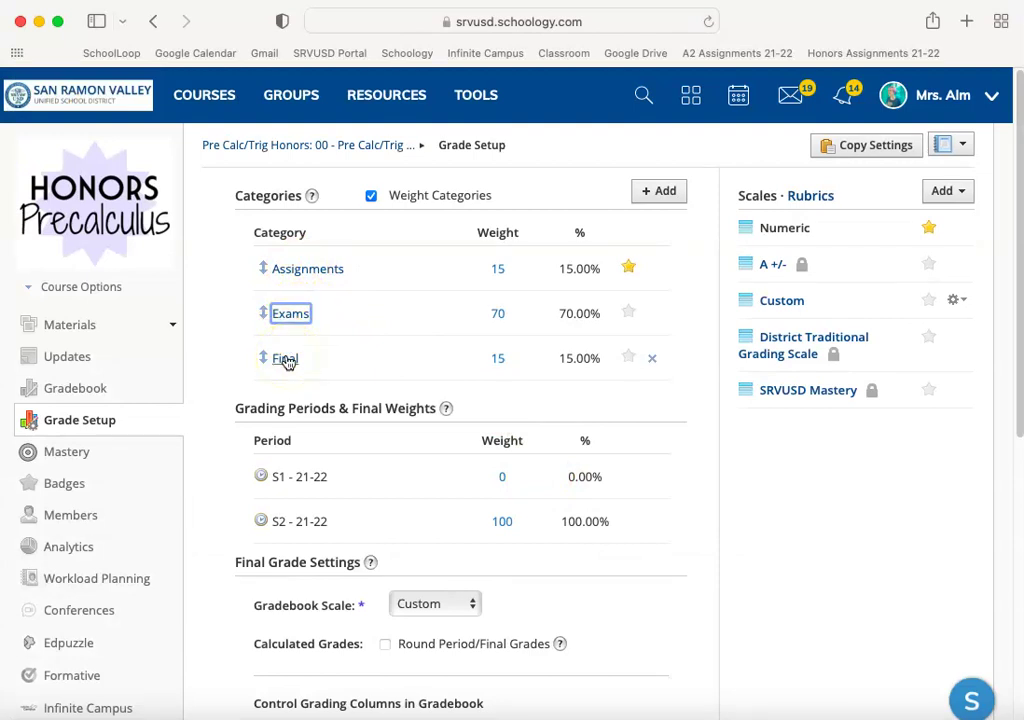
left_click(290, 316)
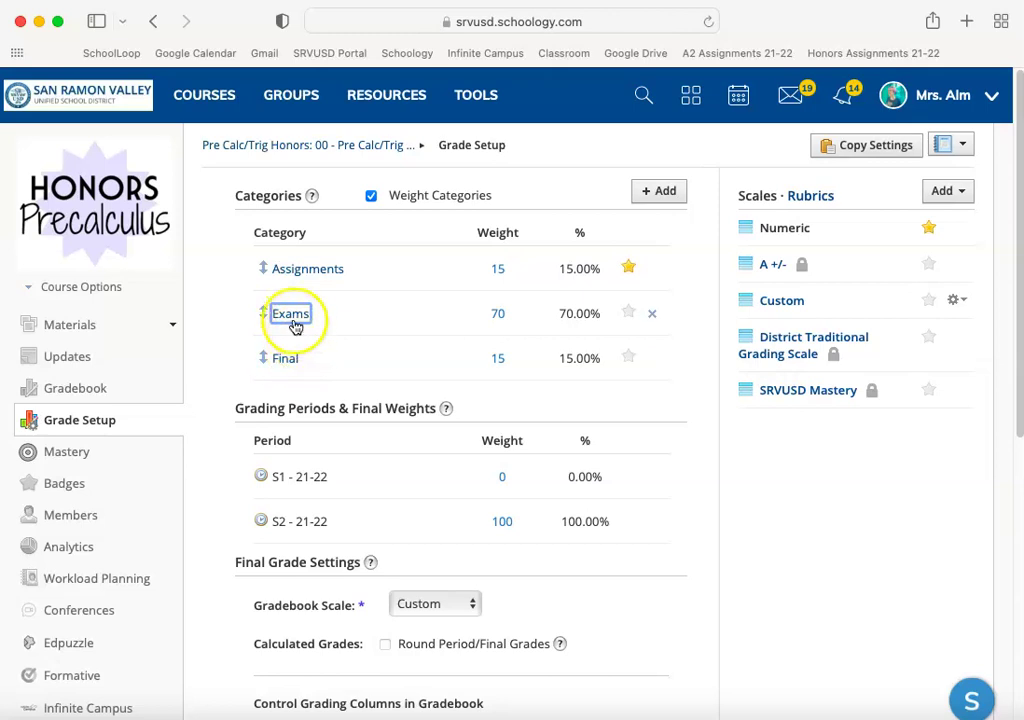
left_click(300, 269)
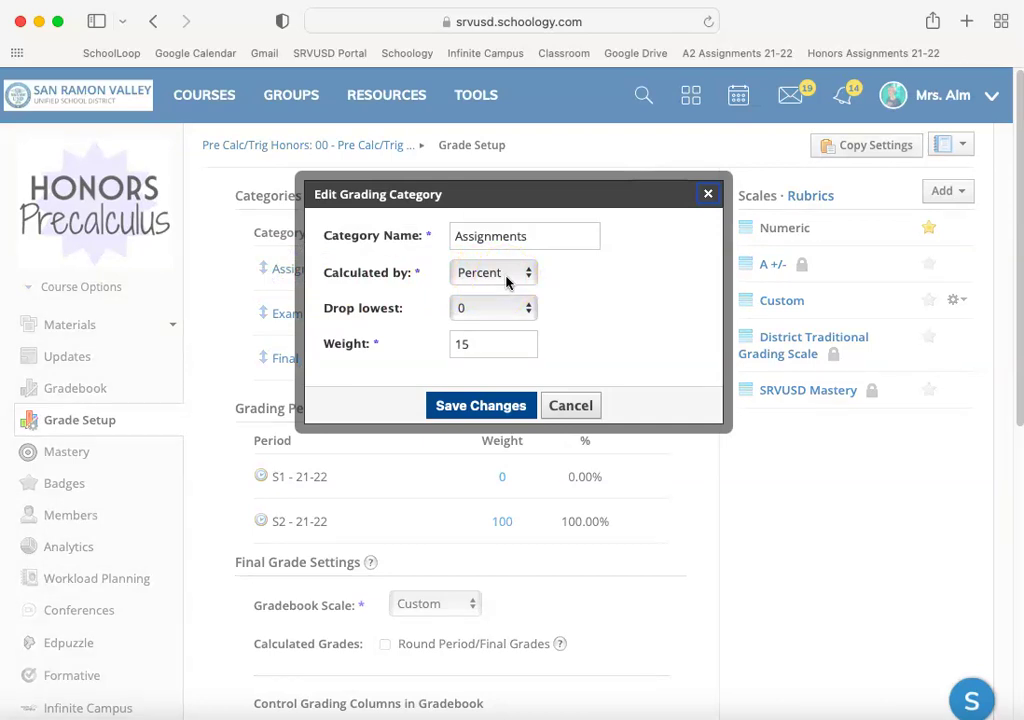
left_click(557, 289)
left_click(466, 278)
left_click(577, 408)
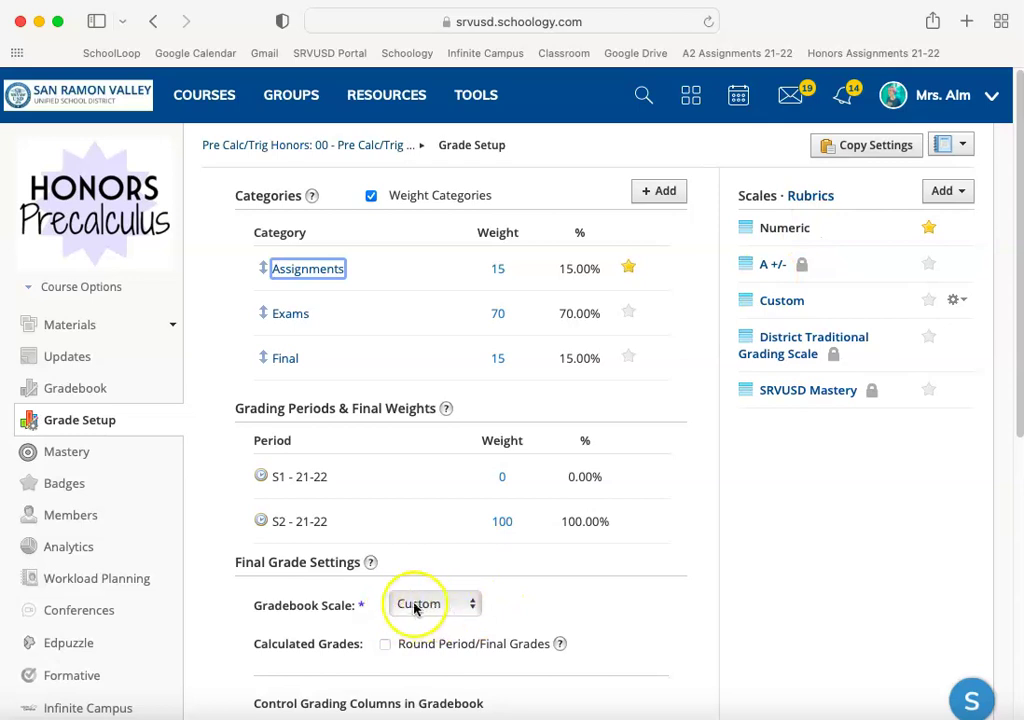
left_click(298, 270)
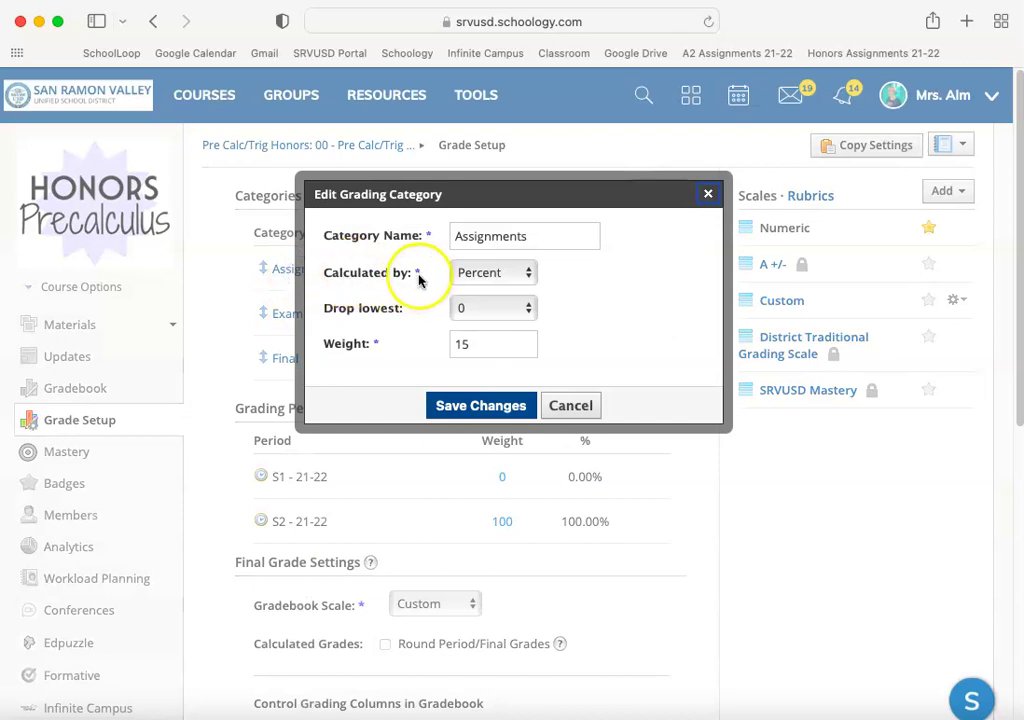
left_click(472, 272)
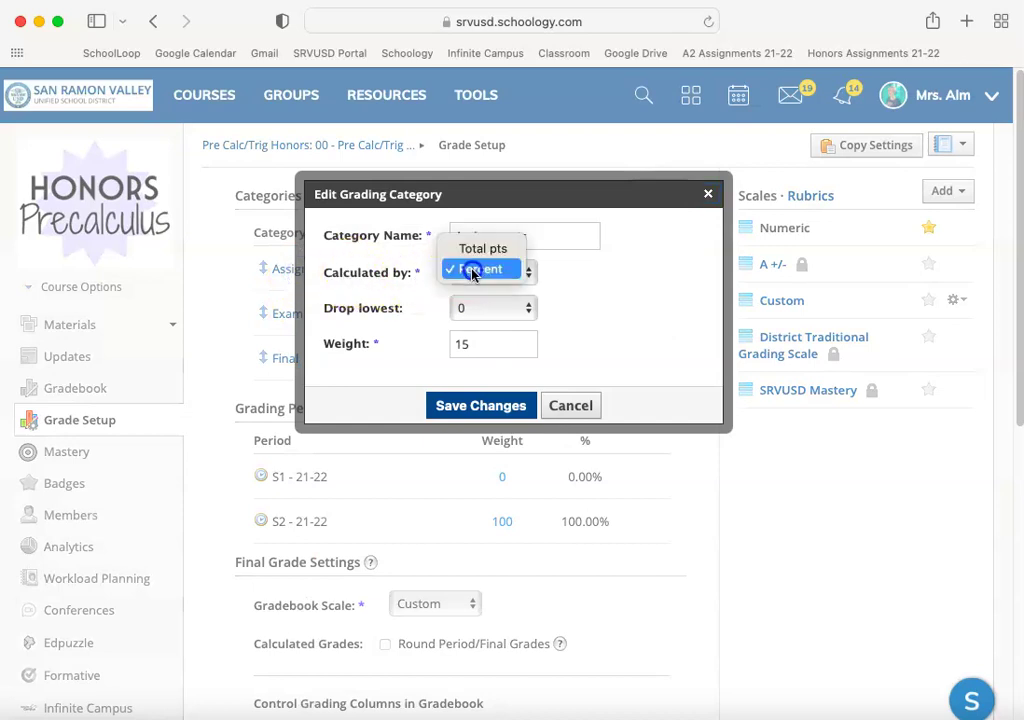
left_click(572, 410)
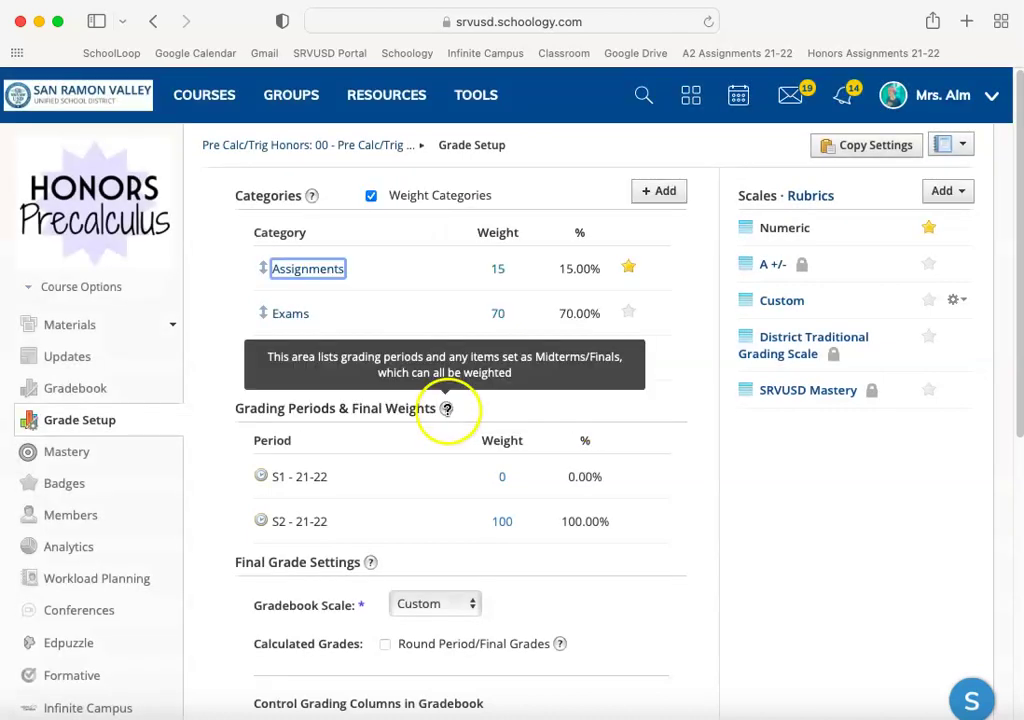